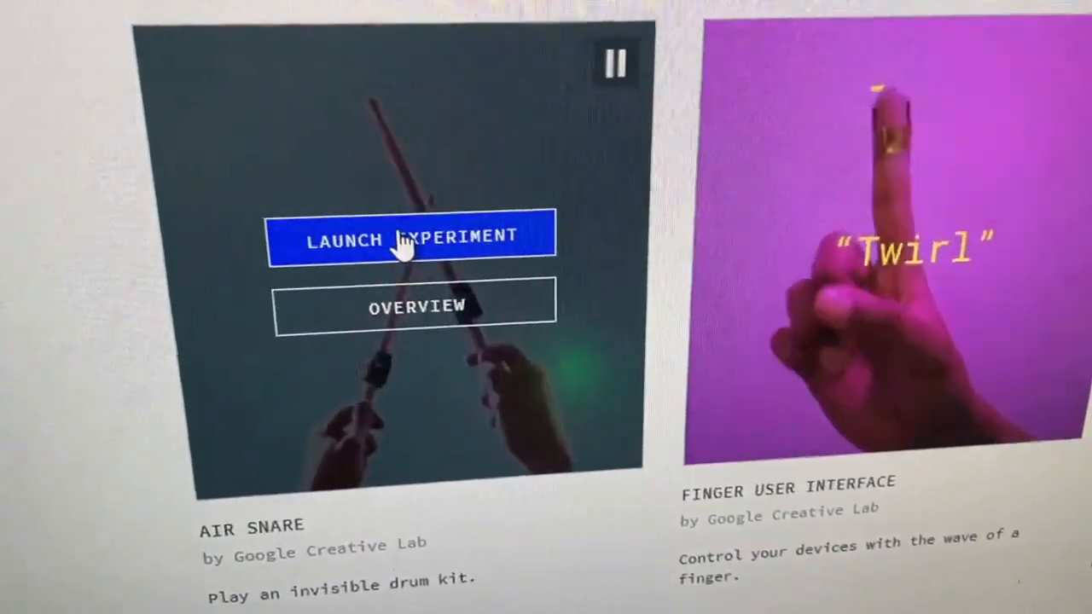
Launch the Air Snare experiment and pair the TF4Micro Motion Kit over Bluetooth
{"action": "left_click", "coordinate": [398, 228]}
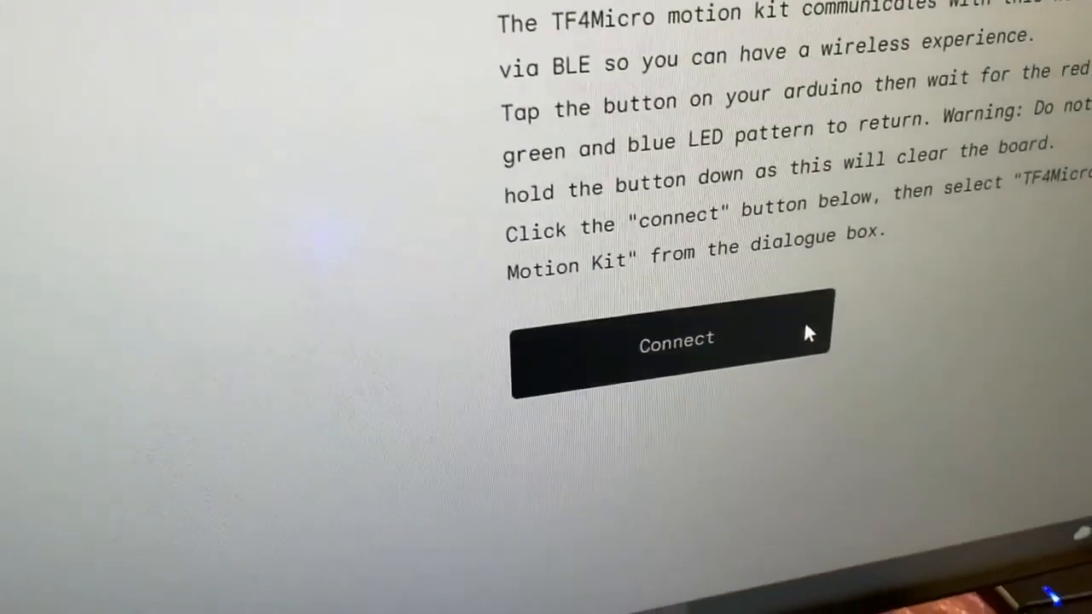
{"action": "left_click", "coordinate": [824, 376]}
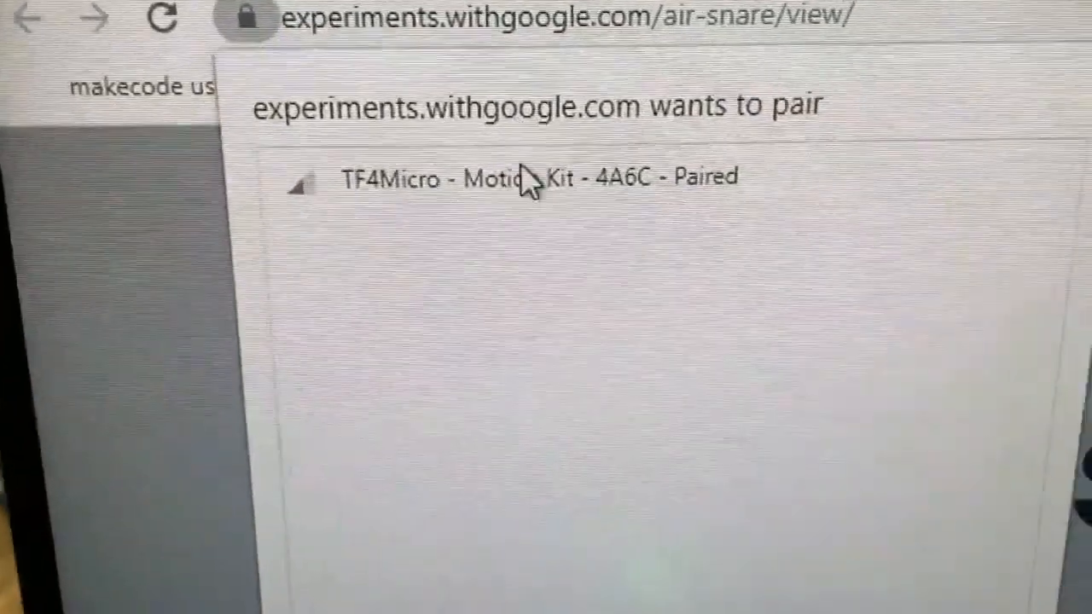
{"action": "left_click", "coordinate": [601, 187]}
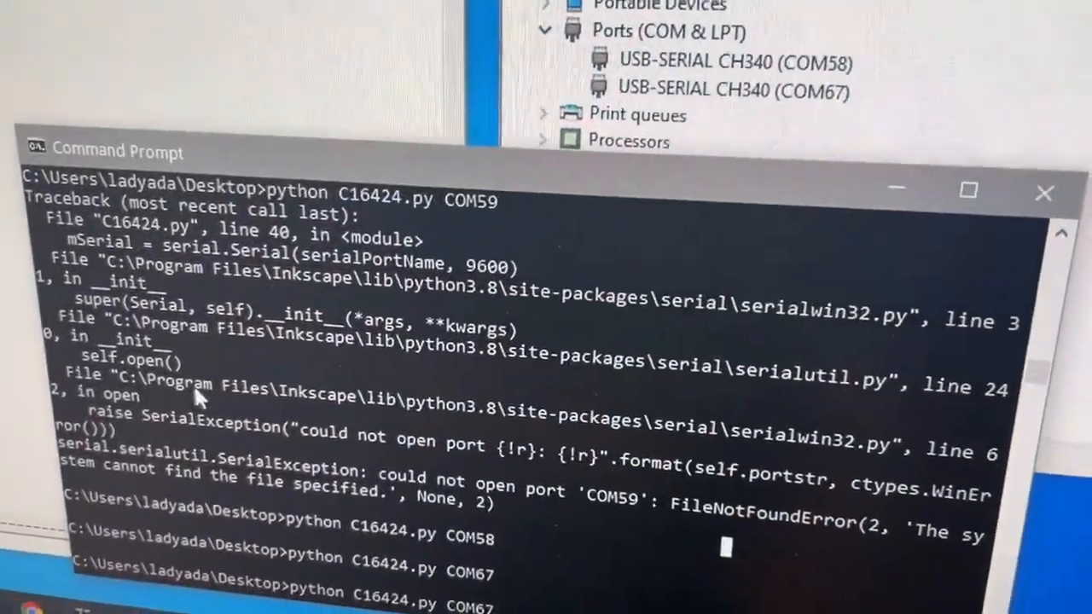
{"action": "type", "text": "58"}
Run python C16424.py on port COM58 after the COM59 attempt failed
{"action": "key", "text": "Return"}
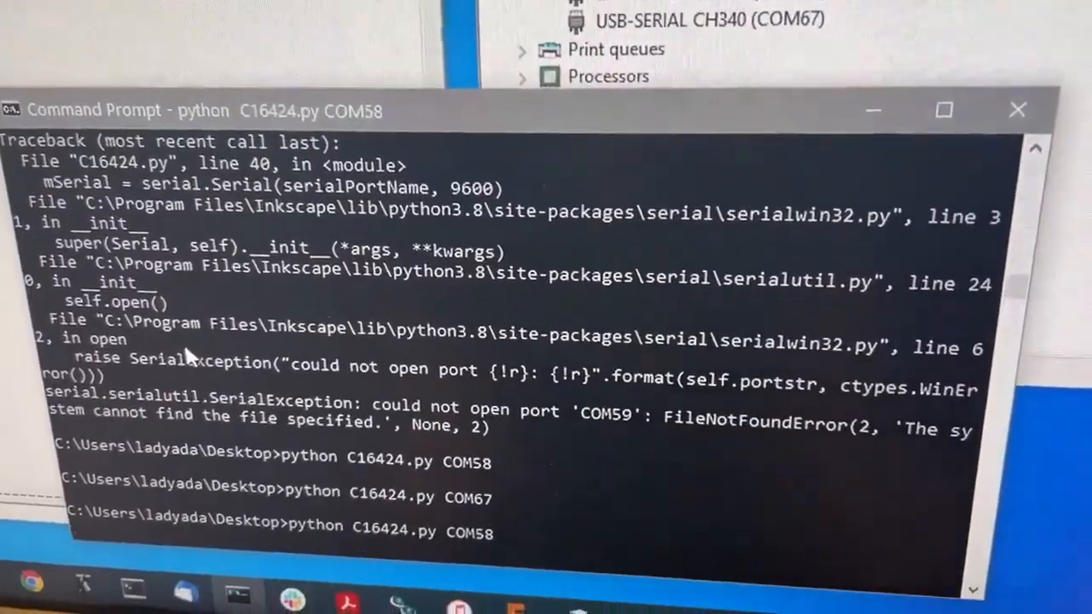